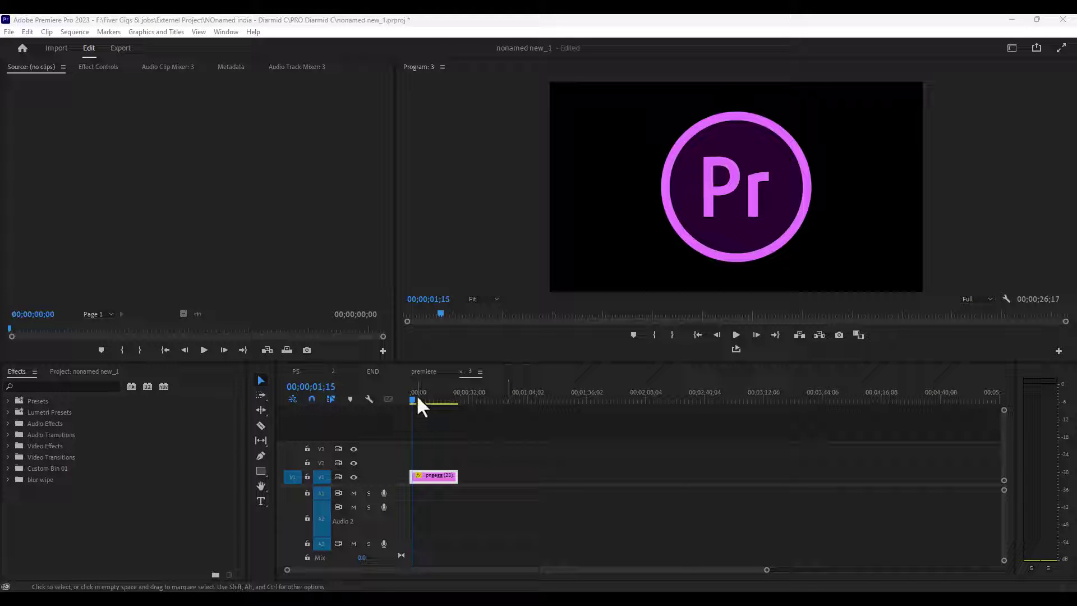
Scrub the sequence and select the pngegg (23).png logo clip to show its effect properties.
left_click_drag(418, 399, 428, 416)
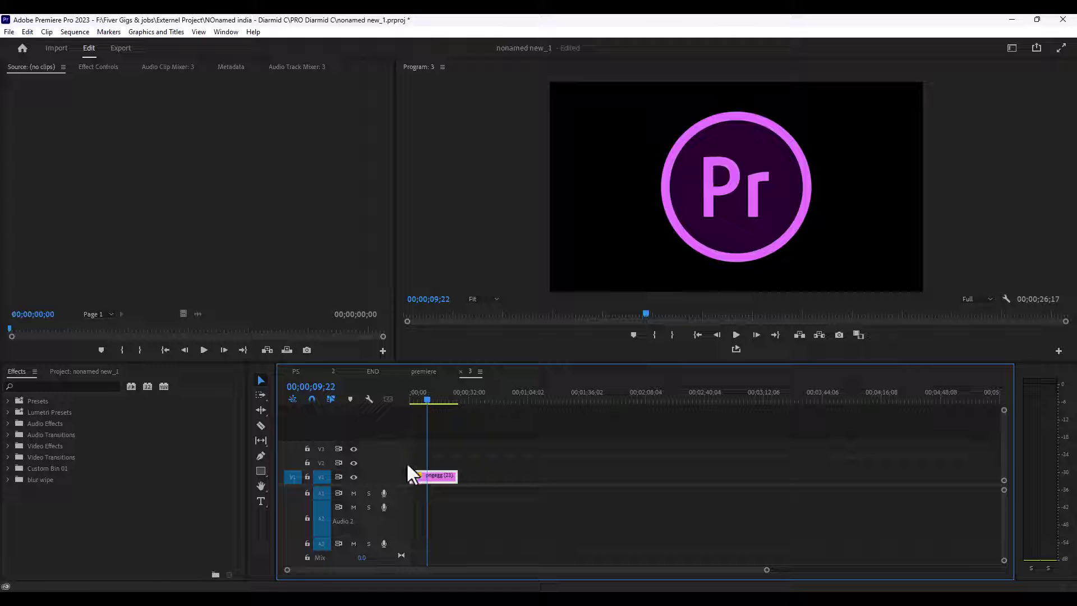
left_click(428, 475)
Activate the logo's Motion effect and return the current time to 00;00;00;00.
left_click(98, 67)
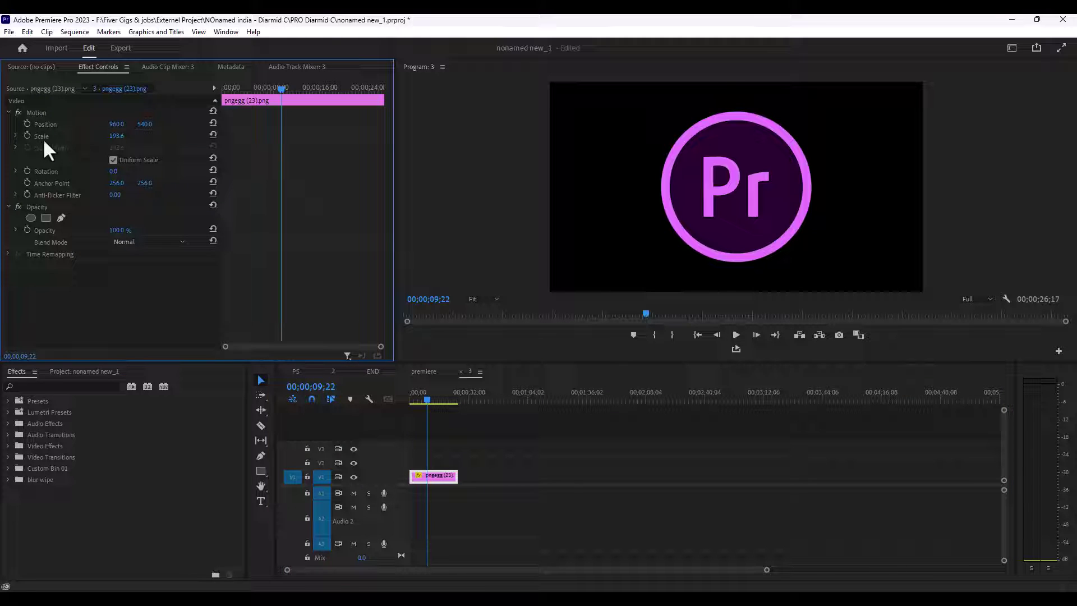
left_click(34, 112)
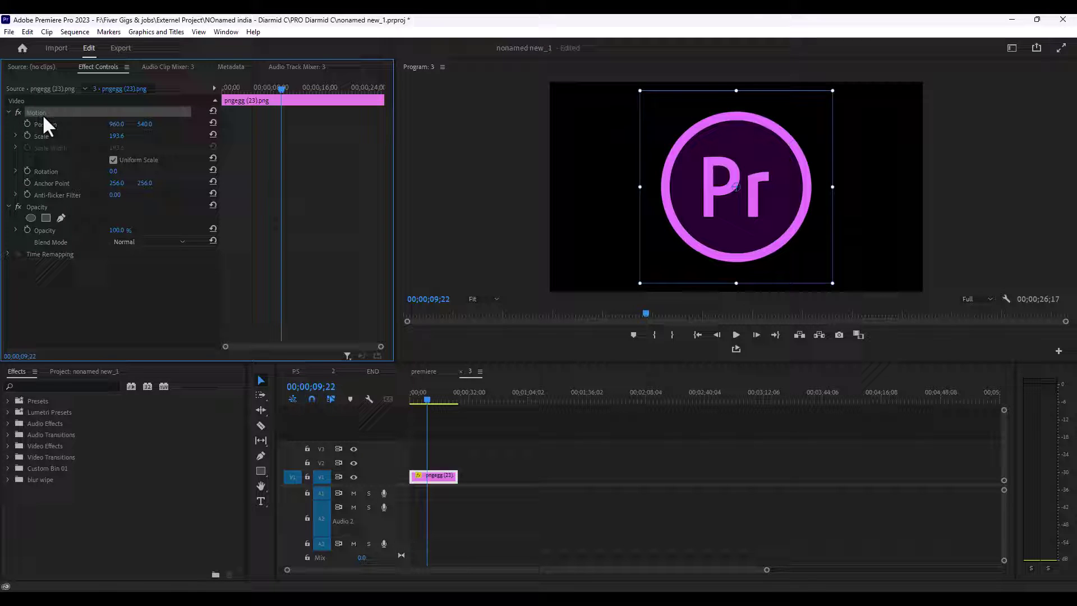
left_click(708, 251)
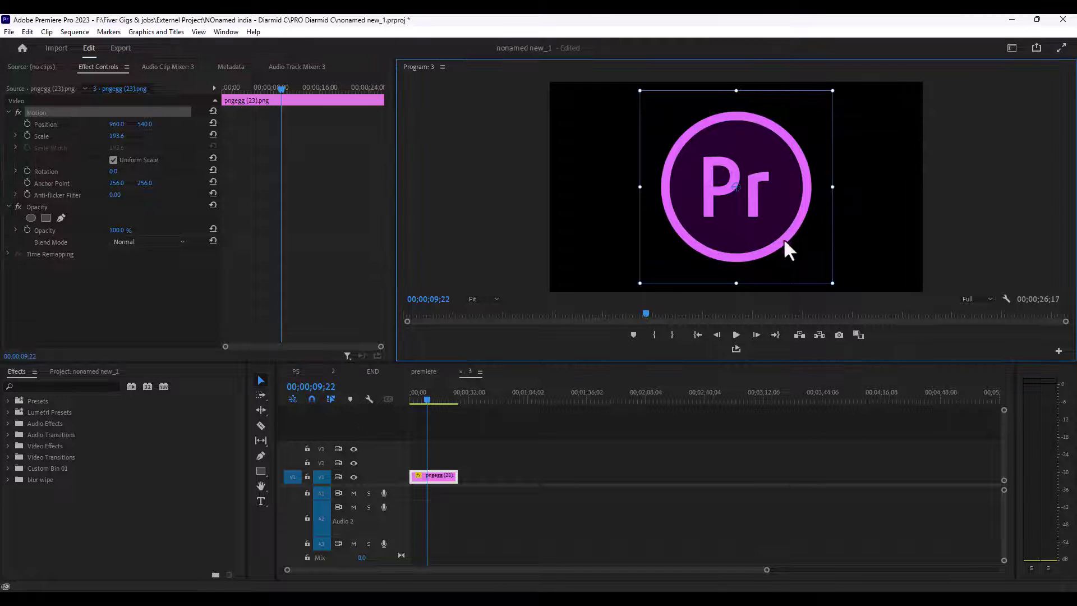
left_click(285, 94)
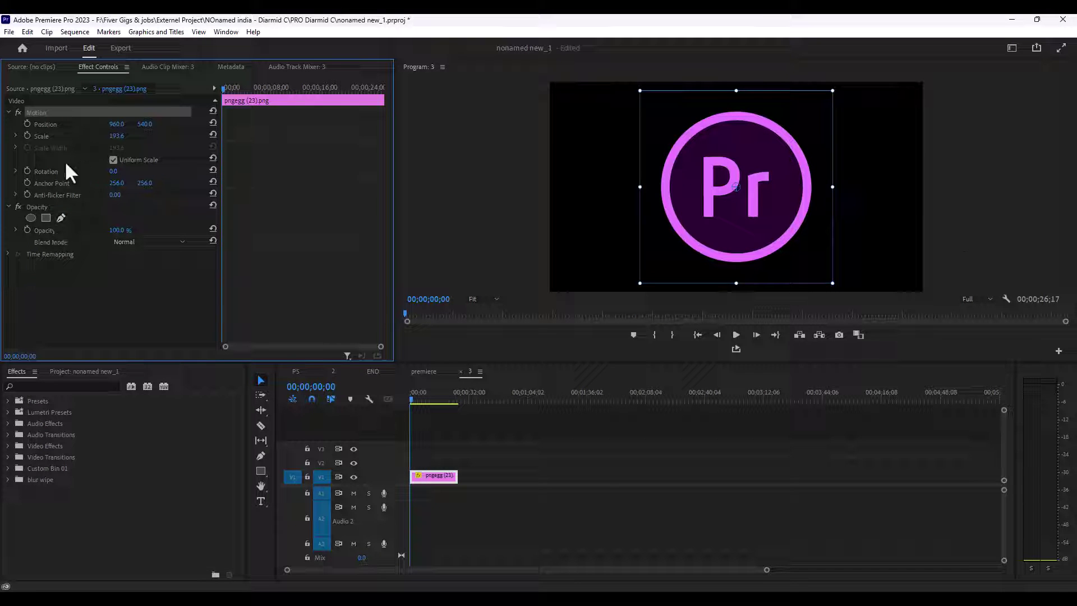
Add Rotation keyframes of 0° at the start and 359° at 00;00;09;08.
left_click(25, 171)
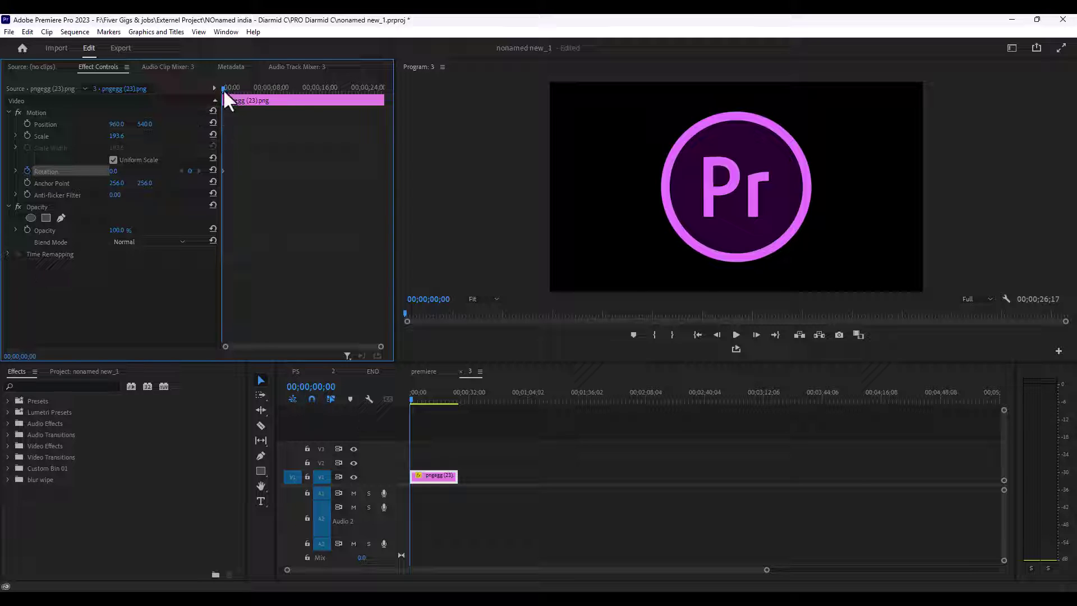
left_click_drag(225, 93, 261, 111)
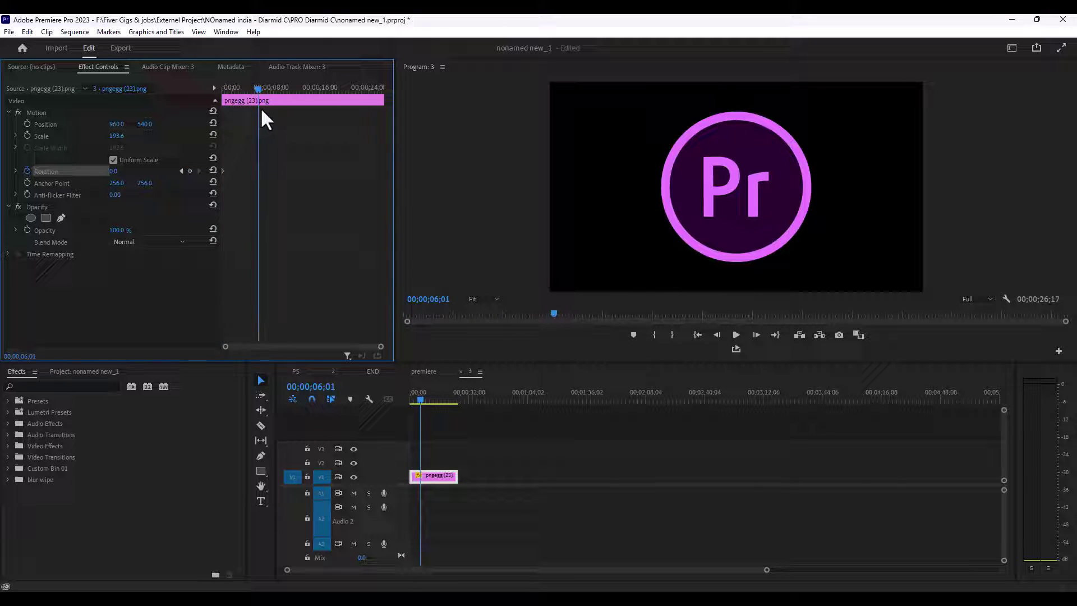
left_click_drag(261, 112, 280, 116)
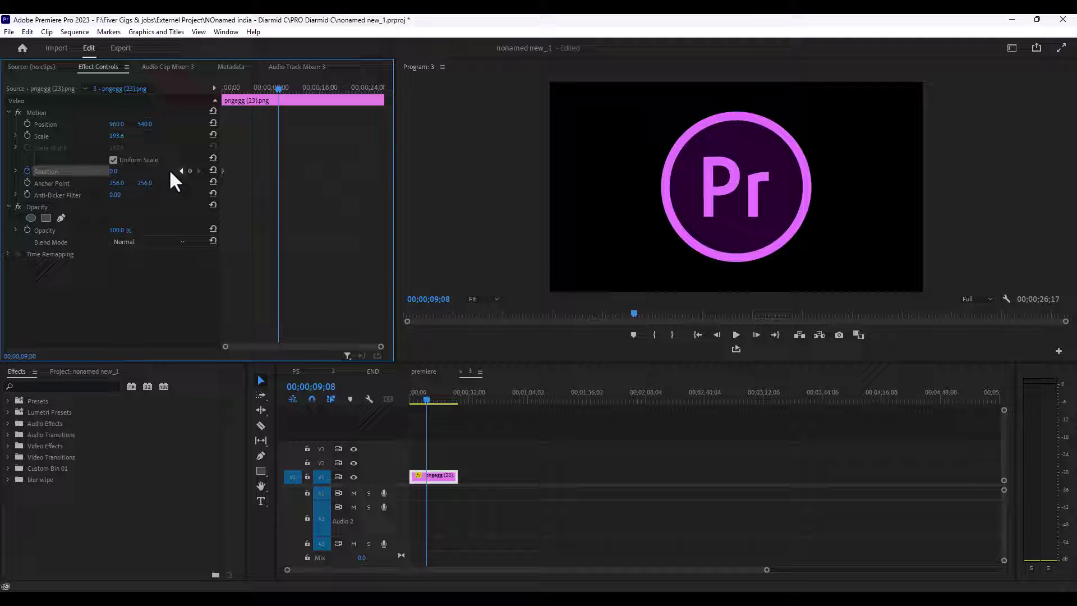
left_click_drag(116, 173, 285, 173)
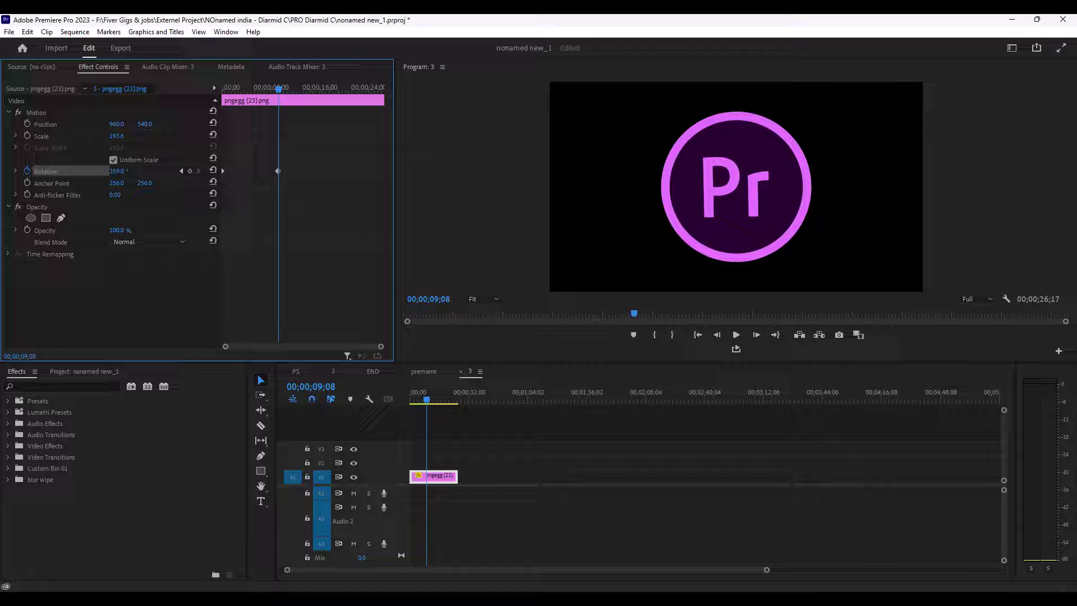
Play back the spinning logo from the start and nudge the end Rotation keyframe later.
key("space")
key("Home")
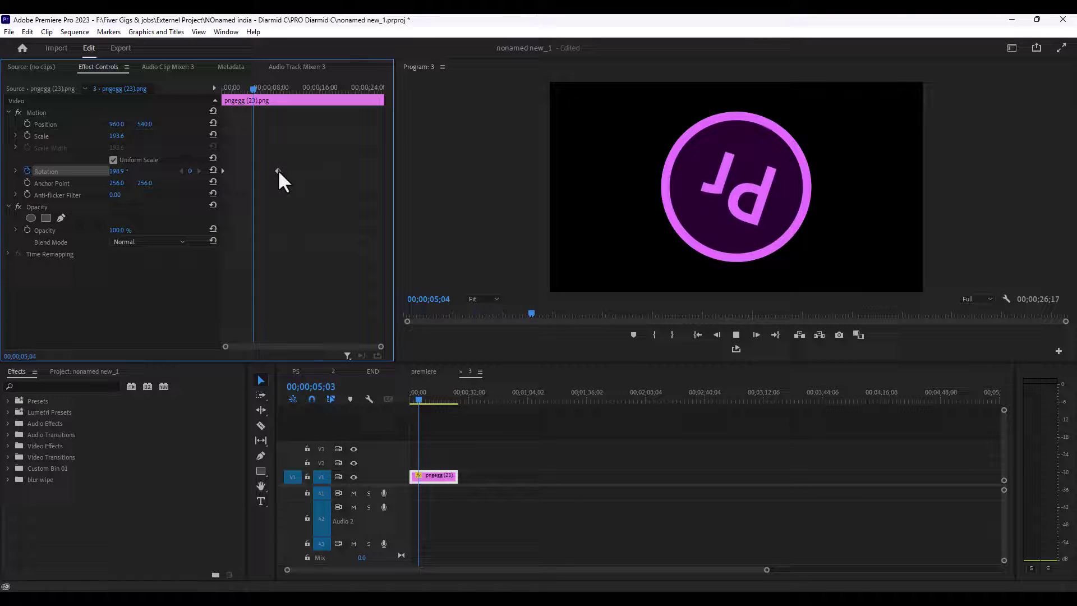
left_click_drag(252, 170, 266, 171)
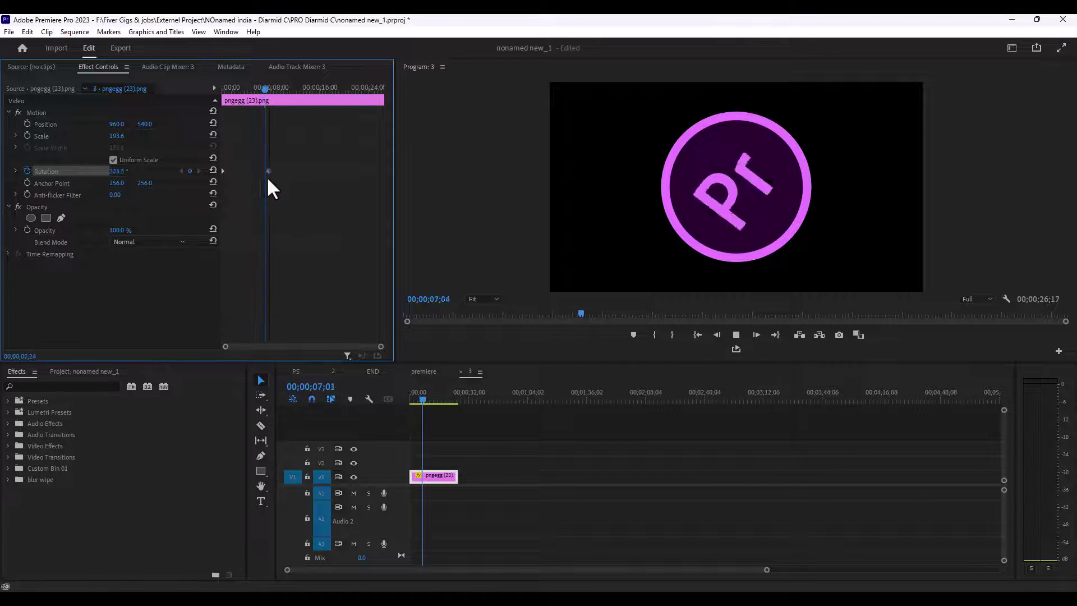